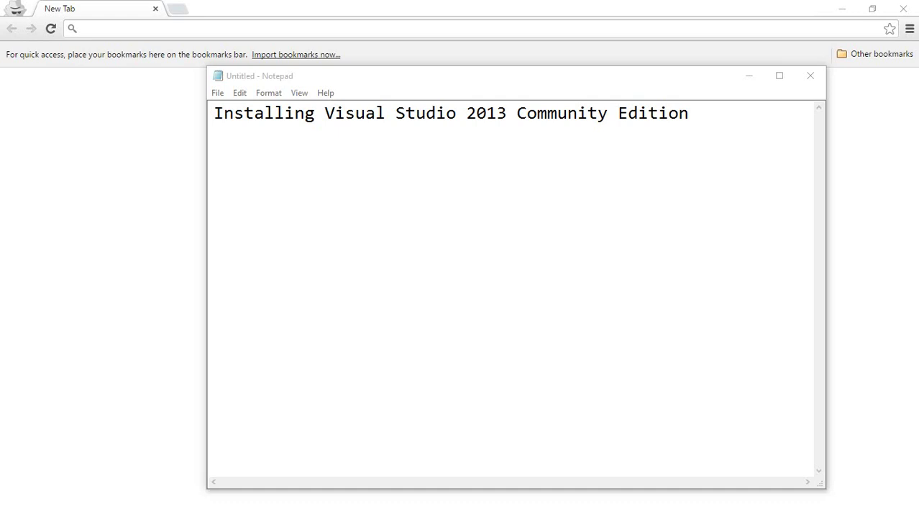
# - Copy the product name 'Visual Studio 2013 Community Edition' from the Notepad note
pyautogui.moveTo(325, 114); pyautogui.dragTo(509, 130)
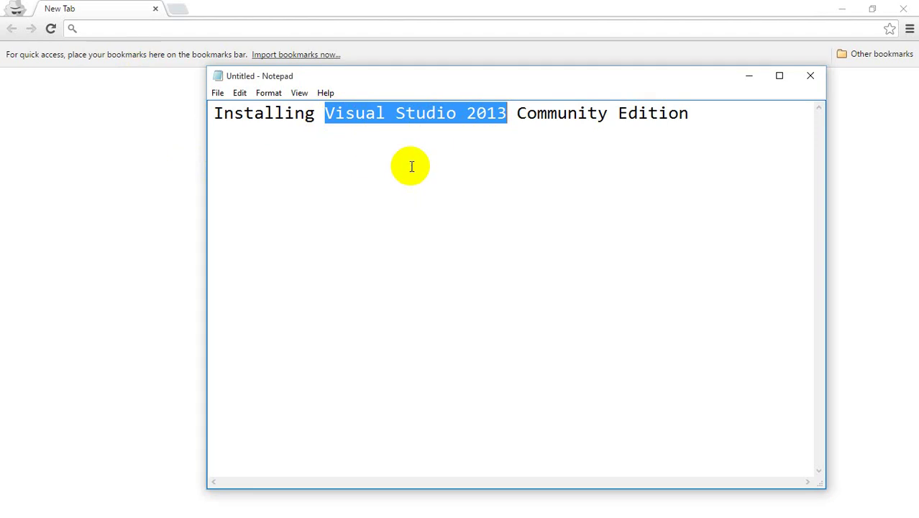
pyautogui.click(415, 115)
pyautogui.moveTo(325, 115); pyautogui.dragTo(687, 124)
pyautogui.rightClick(623, 124)
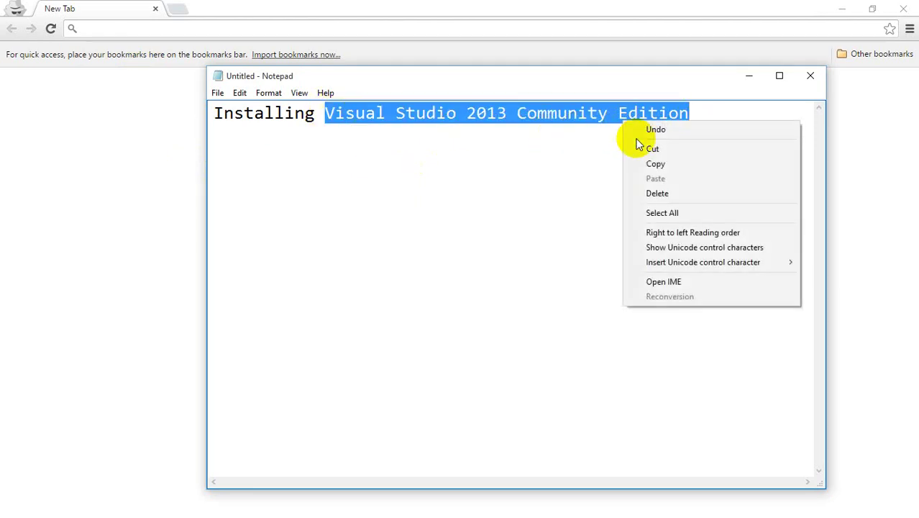
pyautogui.click(654, 164)
# - Search Google for the pasted 'Visual Studio 2013 Community Edition' name from the address bar
pyautogui.click(246, 28)
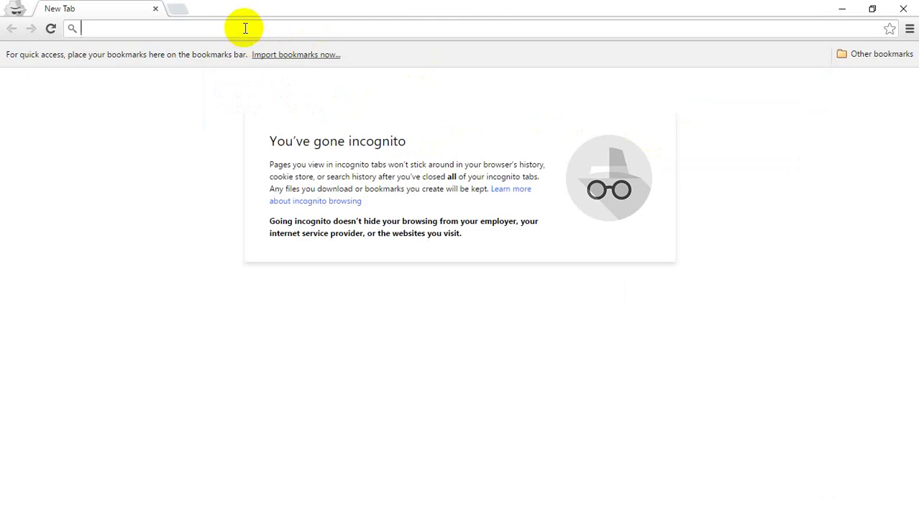
pyautogui.hotkey('ctrl', 'v')
pyautogui.press('Return')
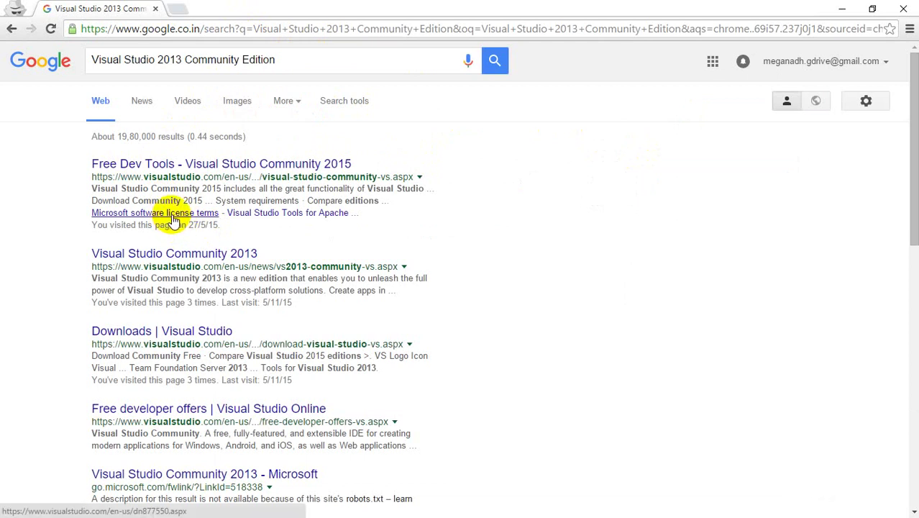
pyautogui.click(173, 219)
# - Refine the search to 'visual studio 2013 community edition offline installer'
pyautogui.click(334, 63)
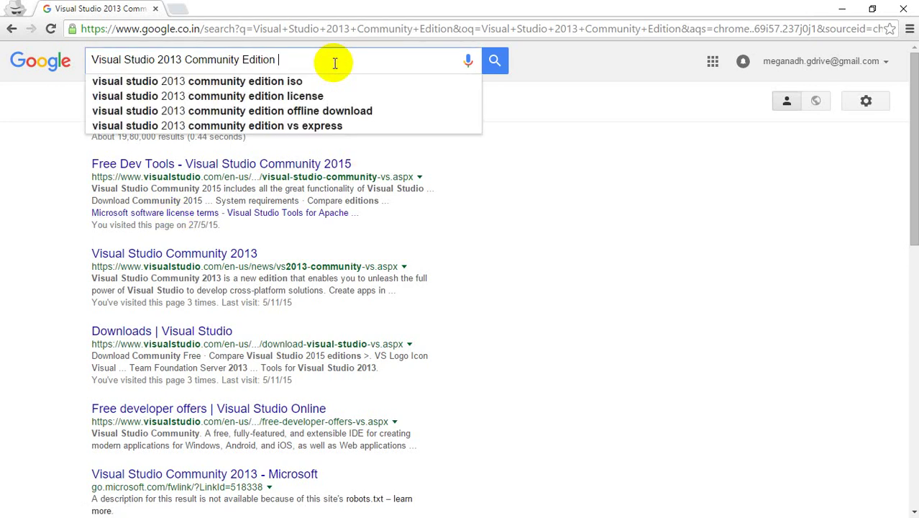
pyautogui.write('o')
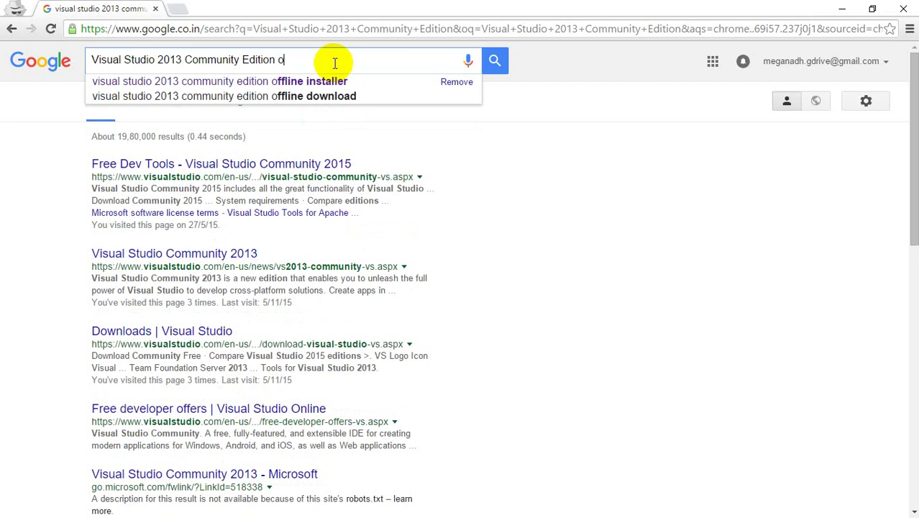
pyautogui.write('f')
pyautogui.click(334, 81)
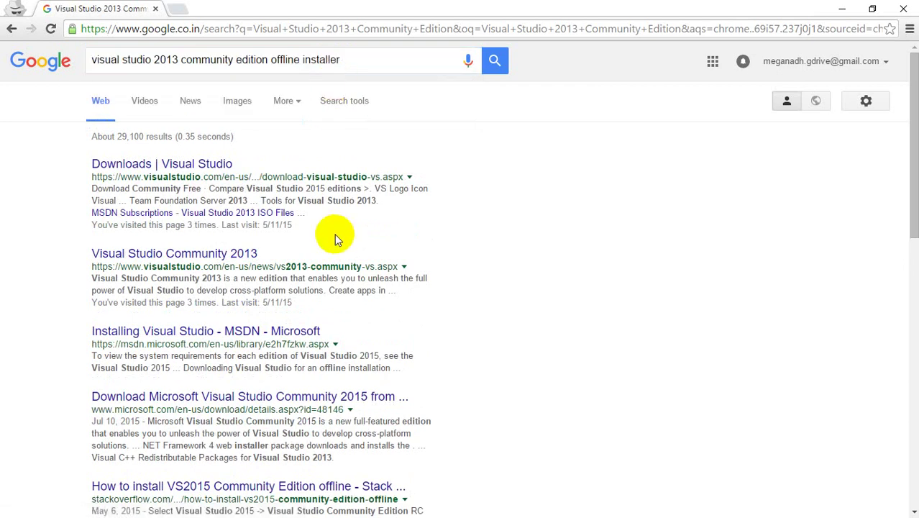
# - Open the 'Downloads | Visual Studio' result in a new tab
pyautogui.rightClick(205, 164)
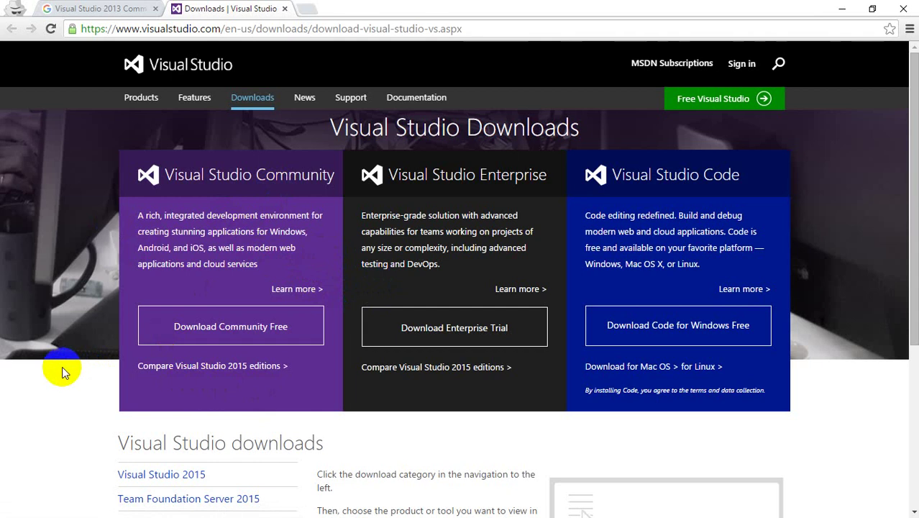
pyautogui.scroll(-1, 62, 368)
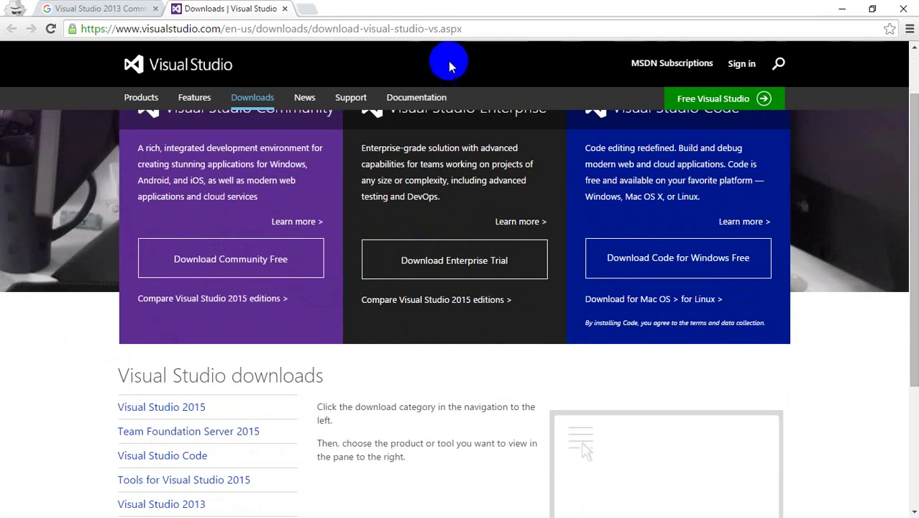
pyautogui.click(466, 29)
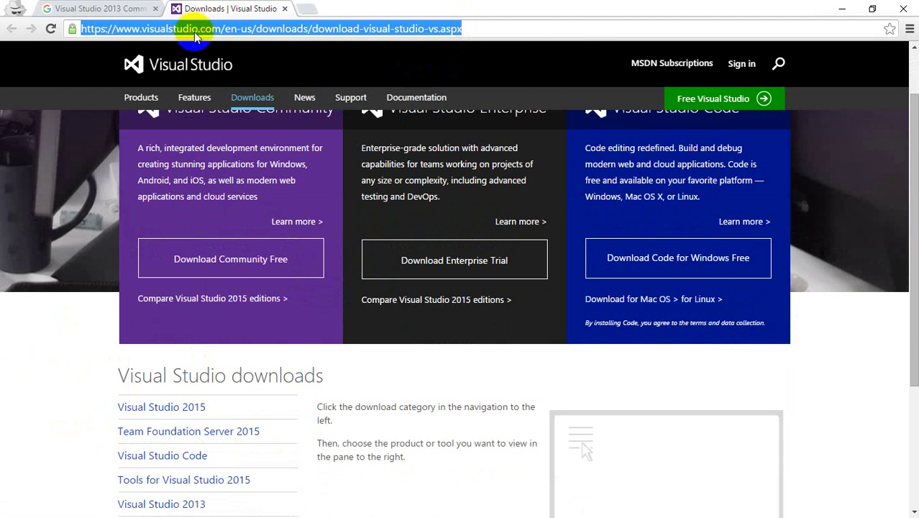
pyautogui.click(61, 382)
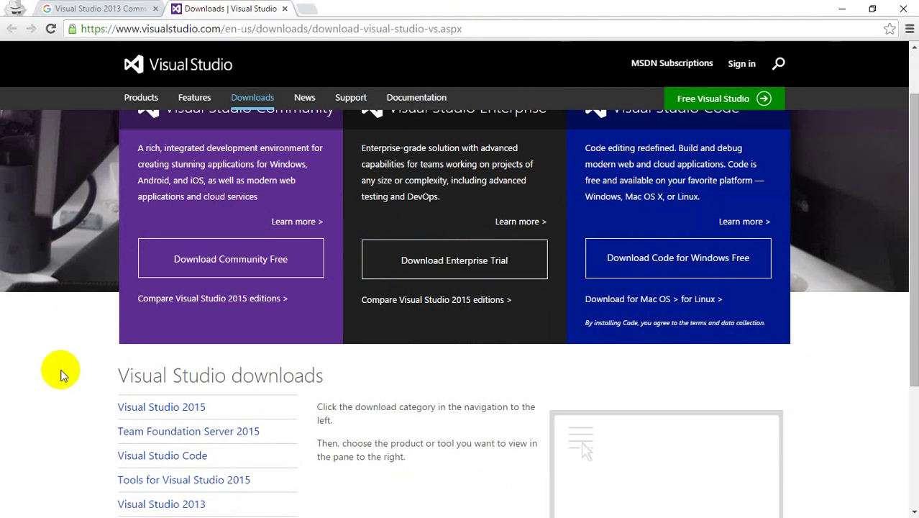
pyautogui.scroll(-2, 62, 364)
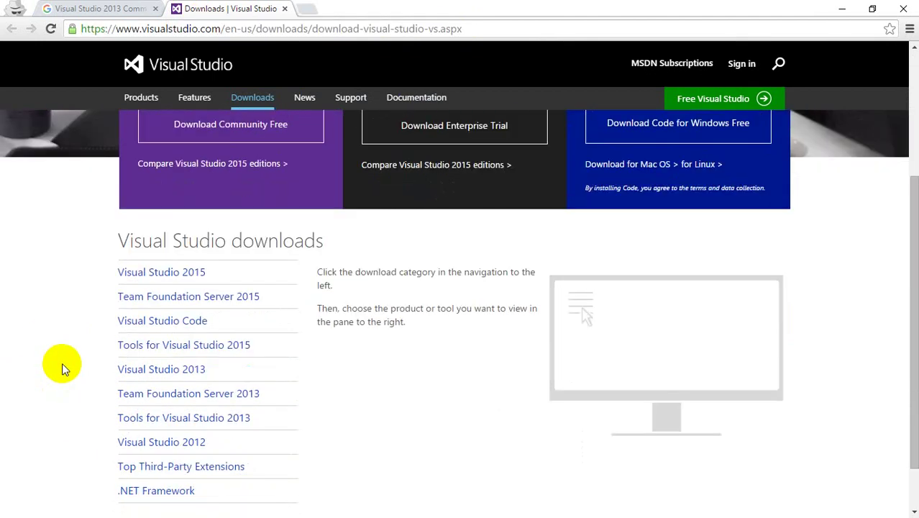
# - Show the Visual Studio 2013 downloads and choose the ISO format for Community 2013 Update 5
pyautogui.click(142, 376)
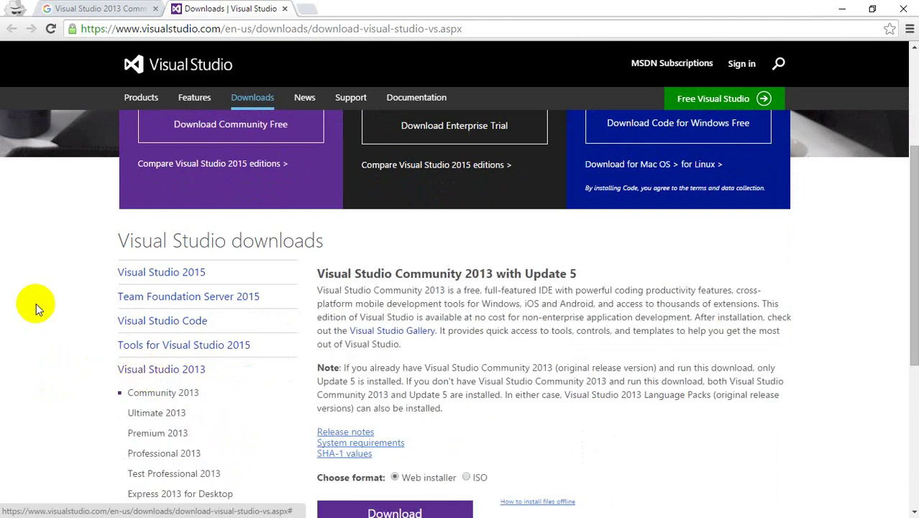
pyautogui.scroll(-2, 30, 286)
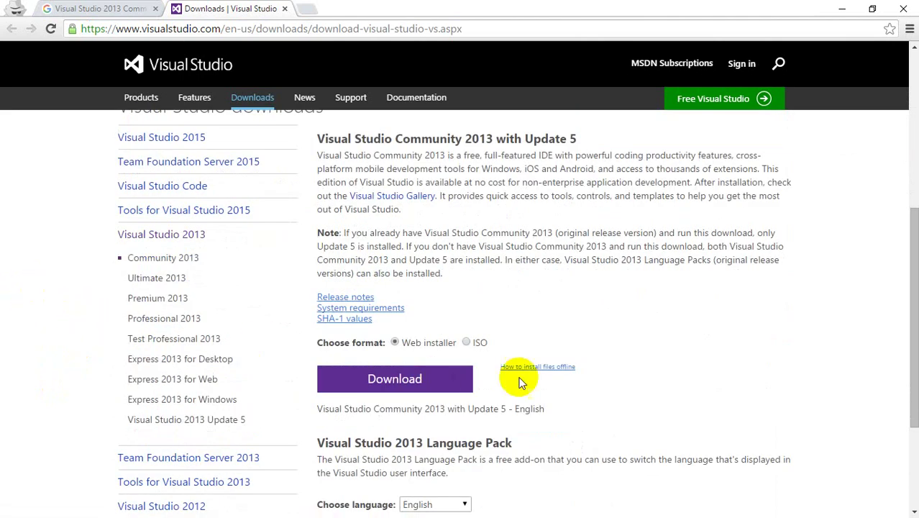
pyautogui.click(468, 345)
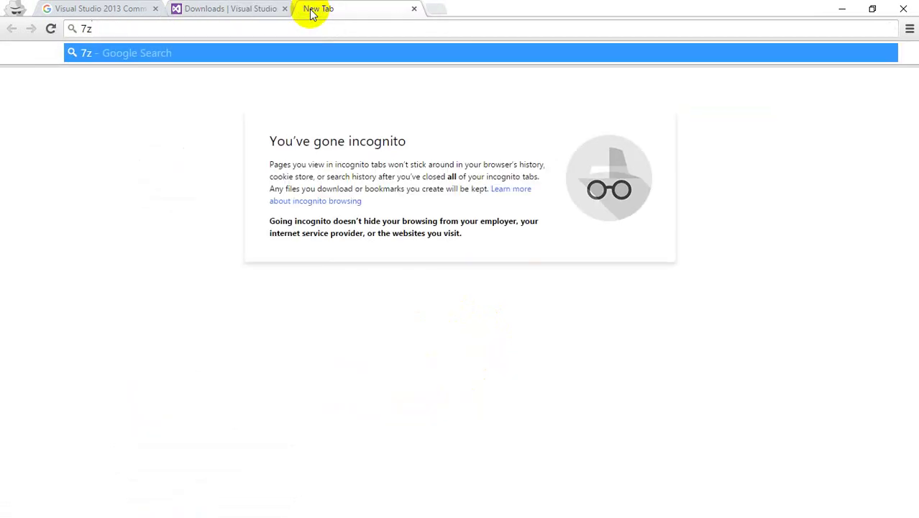
# - Search for 7zip and open the official 7-zip.org site, noting the 64-bit x64 download
pyautogui.write('ip')
pyautogui.press('Return')
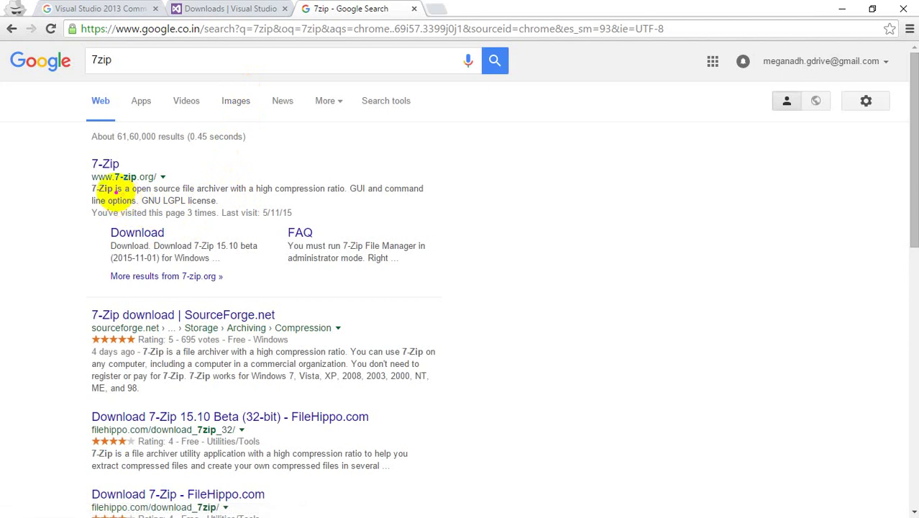
pyautogui.click(110, 145)
pyautogui.moveTo(109, 144)
pyautogui.mouseDown()
pyautogui.moveTo(106, 195)
pyautogui.moveTo(82, 127)
pyautogui.mouseUp()
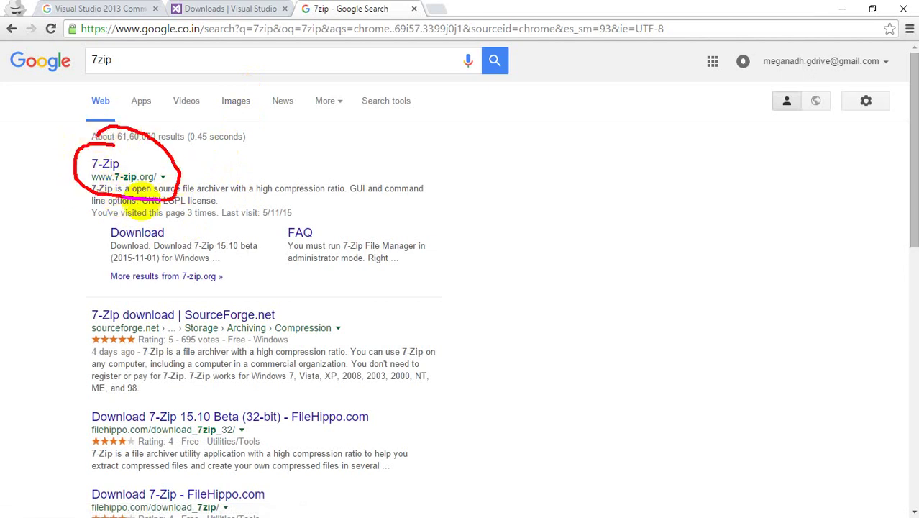
pyautogui.click(101, 165)
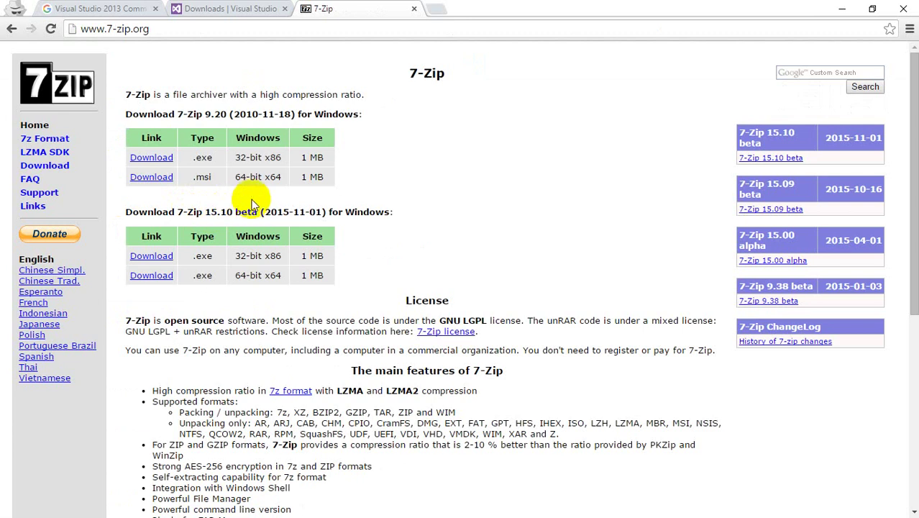
pyautogui.moveTo(236, 177); pyautogui.dragTo(262, 183)
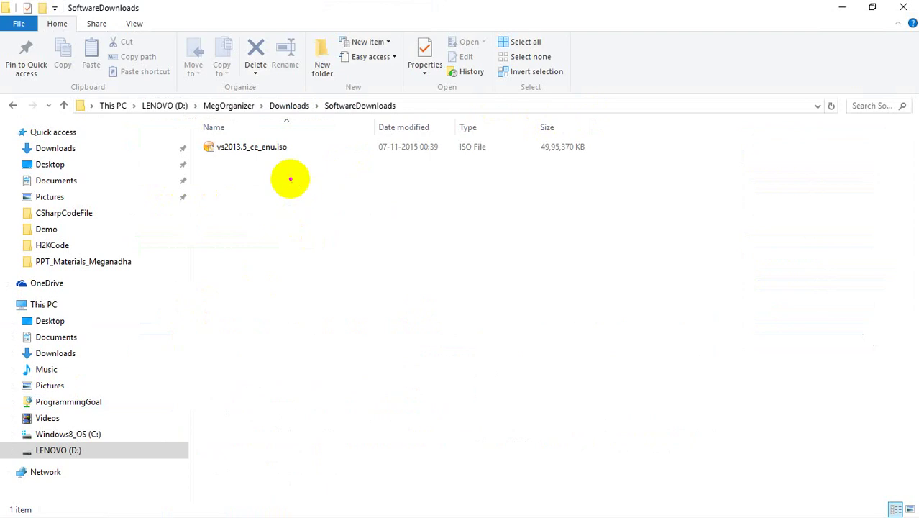
# - Extract vs2013.5_ce_enu.iso with 7-Zip into a vs2013.5_ce_enu folder beside it
pyautogui.moveTo(195, 166)
pyautogui.mouseDown()
pyautogui.moveTo(288, 170)
pyautogui.moveTo(305, 125)
pyautogui.moveTo(183, 120)
pyautogui.moveTo(177, 167)
pyautogui.moveTo(205, 169)
pyautogui.mouseUp()
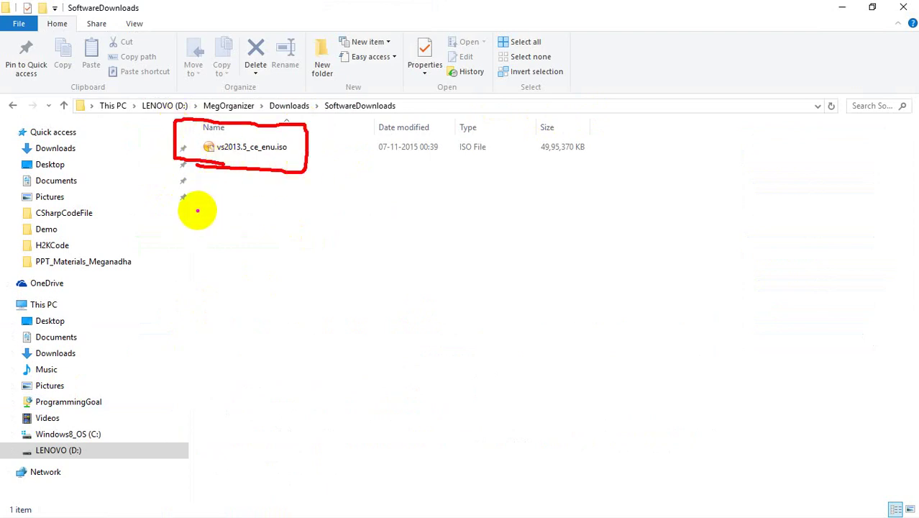
pyautogui.click(275, 151)
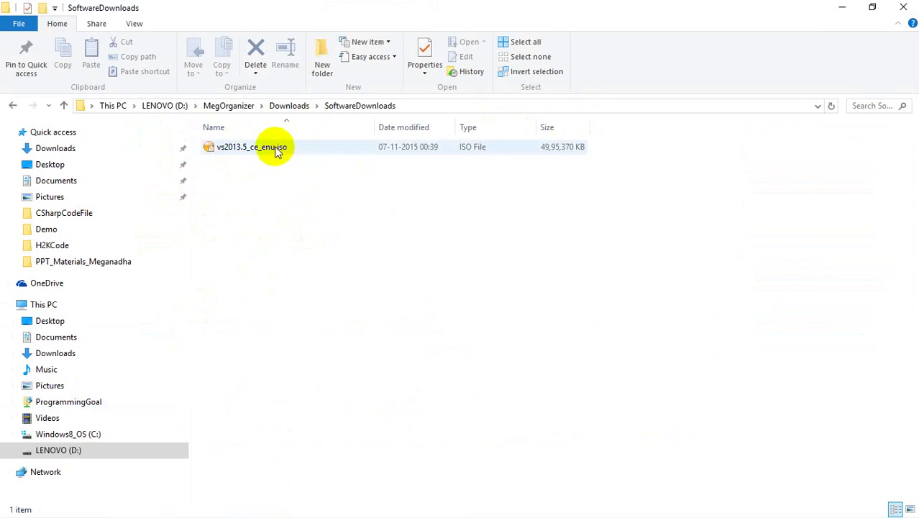
pyautogui.rightClick(276, 151)
pyautogui.moveTo(307, 176)
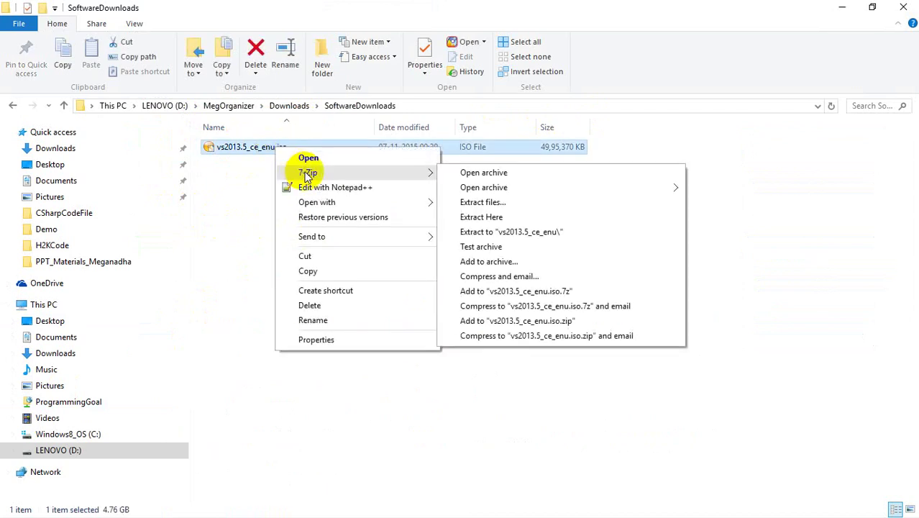
pyautogui.click(488, 232)
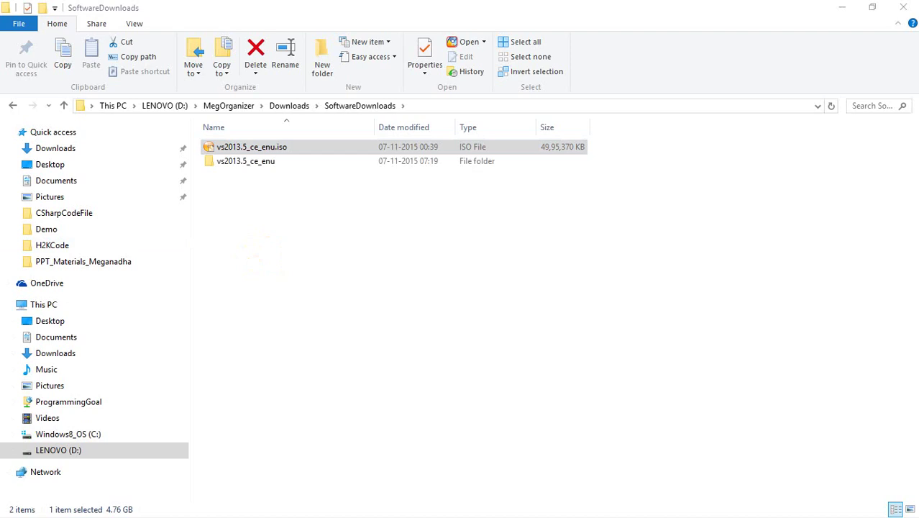
pyautogui.moveTo(144, 236); pyautogui.dragTo(448, 208)
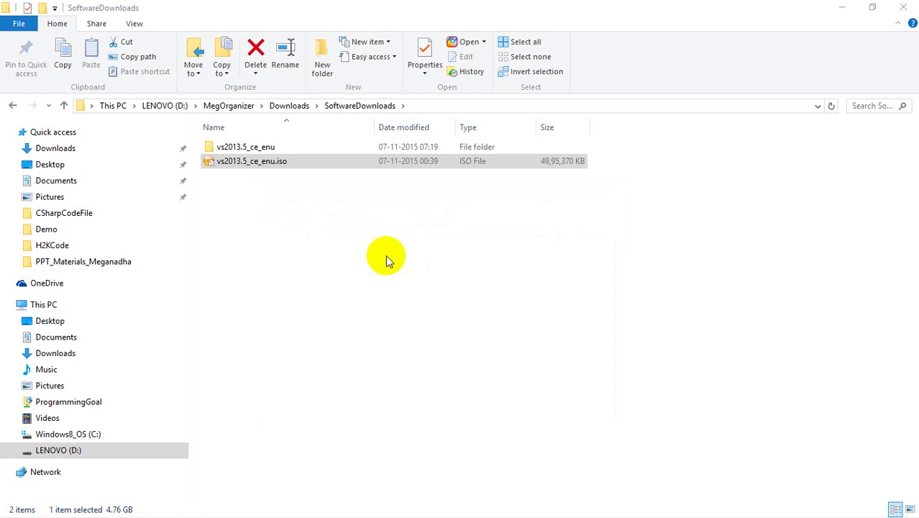
# - Open the vs2013.5_ce_enu folder and show the run options for vs_community.exe
pyautogui.click(269, 242)
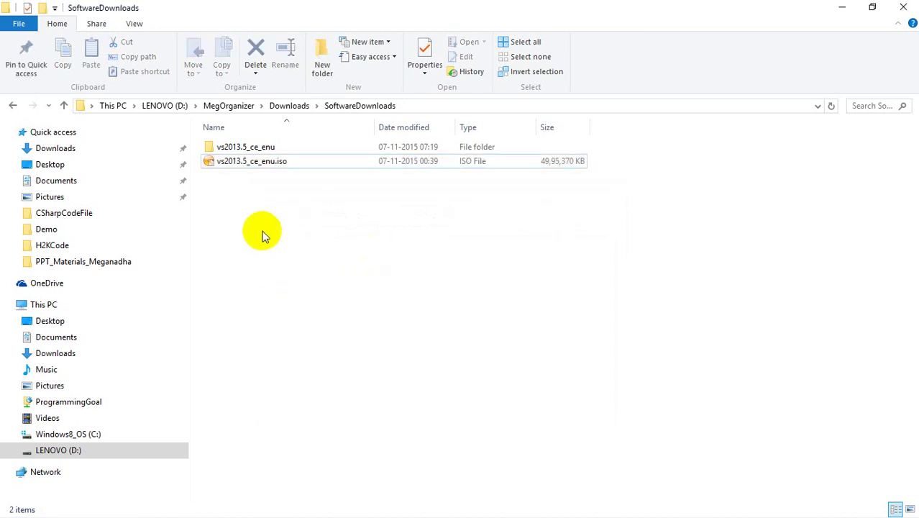
pyautogui.doubleClick(252, 148)
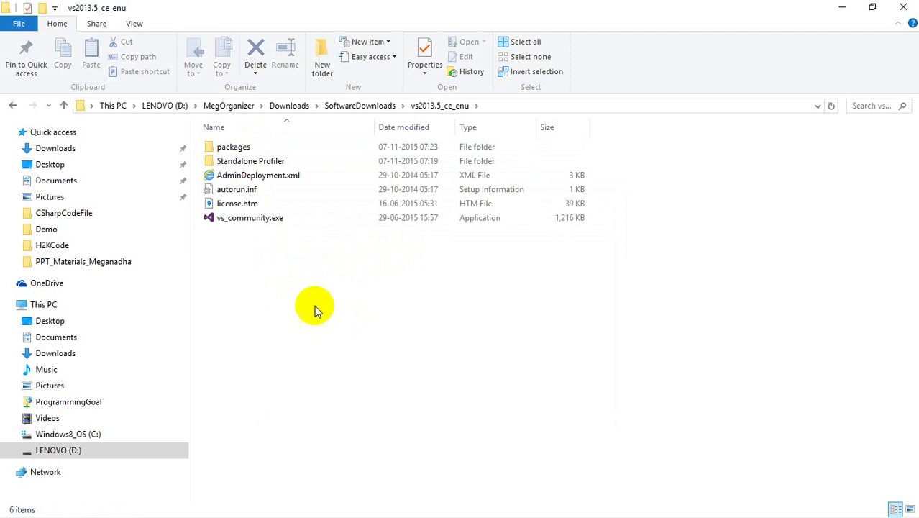
pyautogui.click(264, 220)
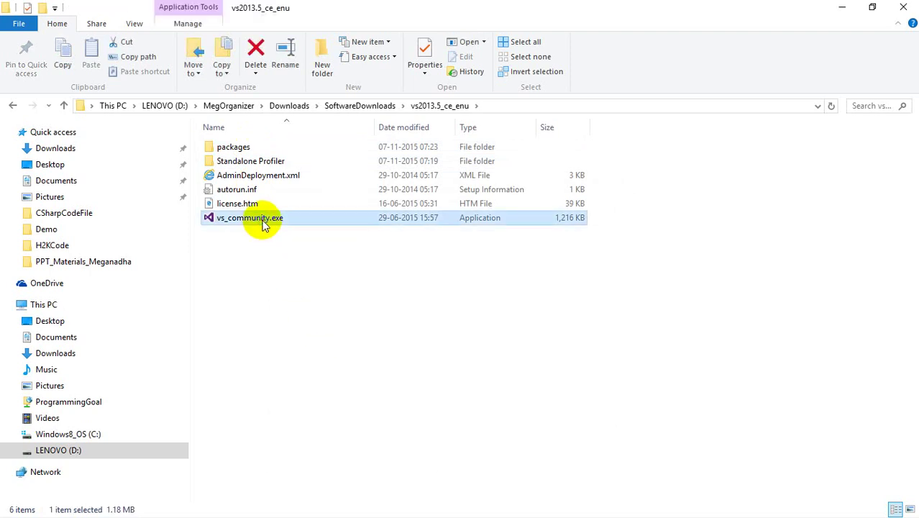
pyautogui.rightClick(263, 223)
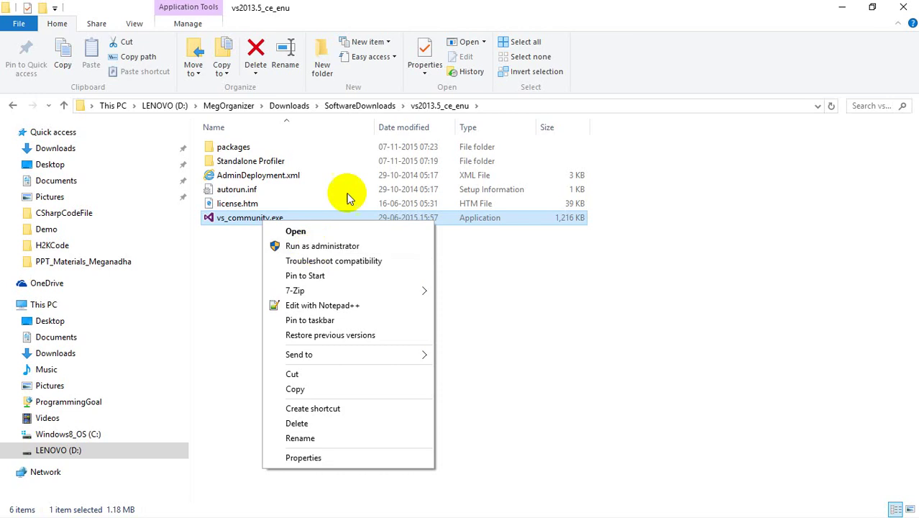
# - Dismiss the menu, reopen the vs2013.5_ce_enu folder, and bring up Run as administrator for vs_community.exe
pyautogui.click(361, 104)
pyautogui.click(361, 106)
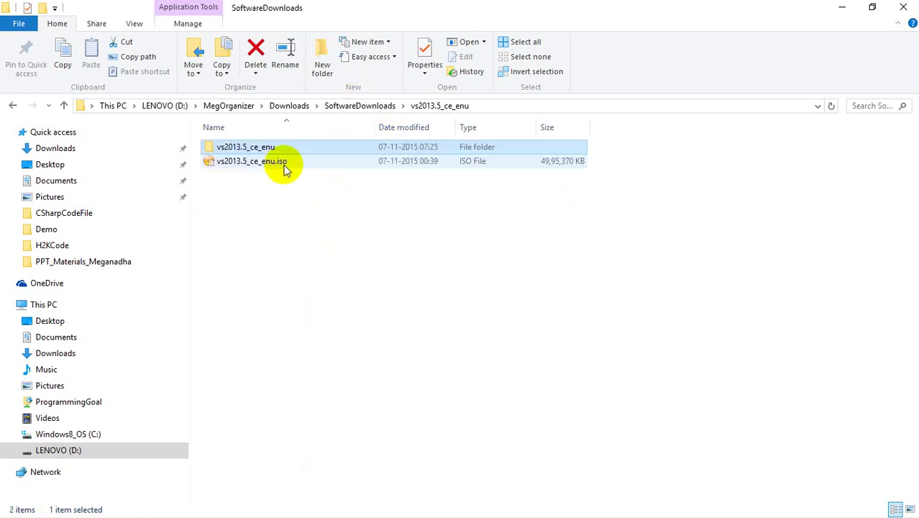
pyautogui.doubleClick(247, 149)
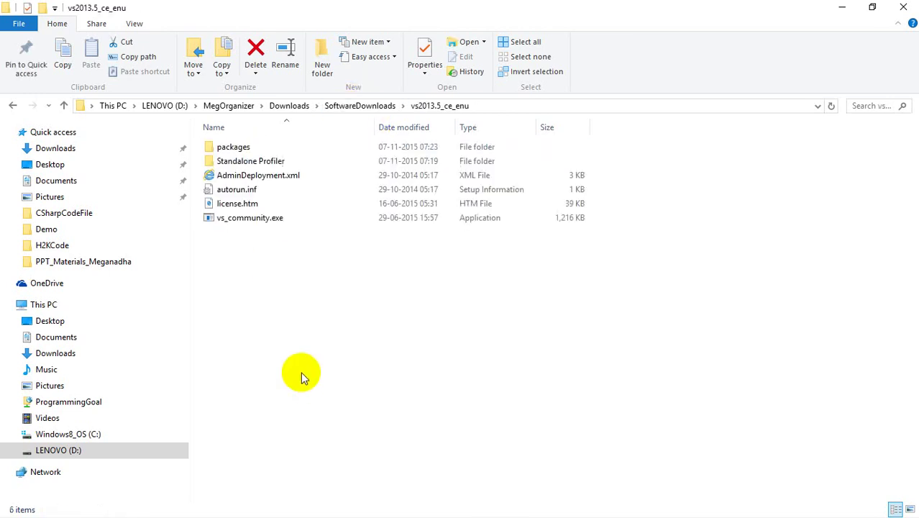
pyautogui.click(260, 223)
pyautogui.rightClick(260, 222)
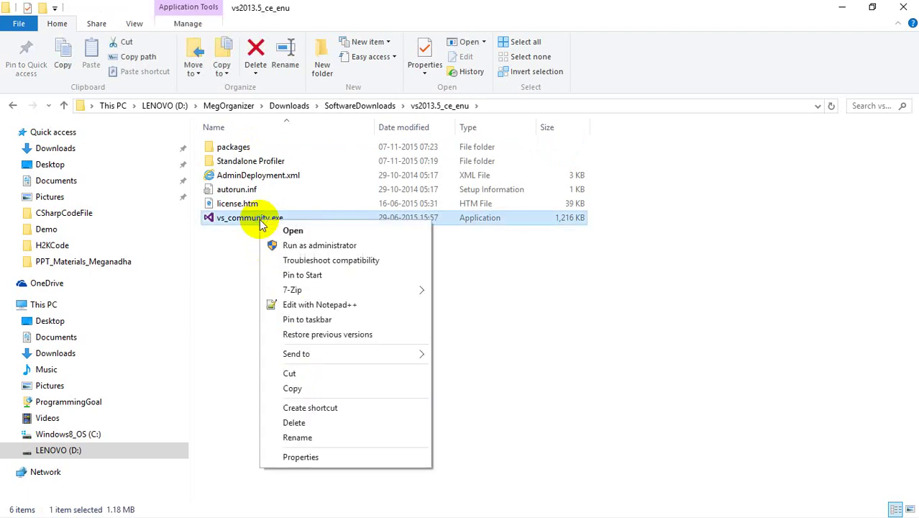